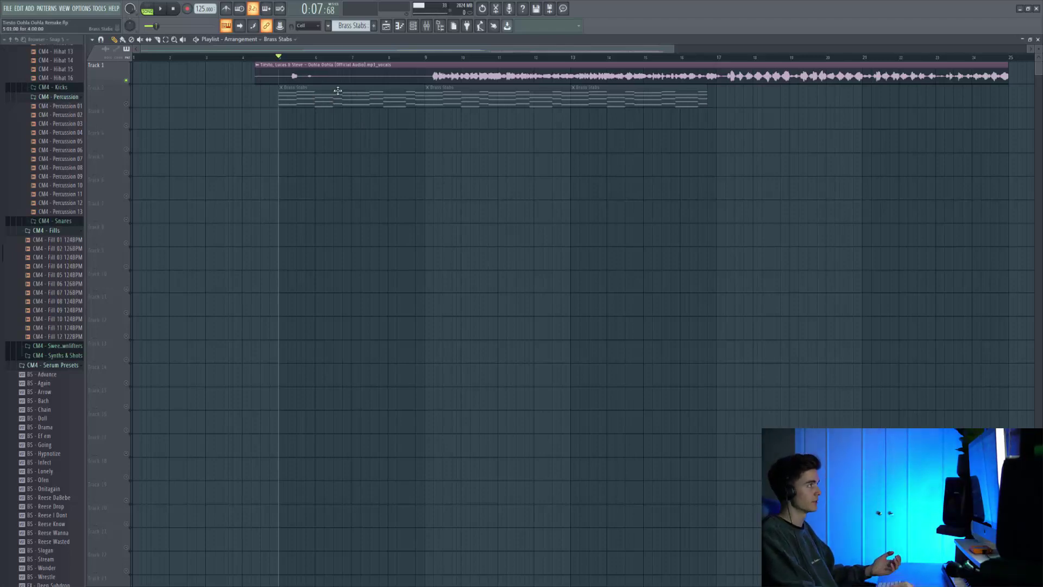
- Open the notes of the BS - Reese Devil channel in the piano roll and audition the pattern
click(414, 27)
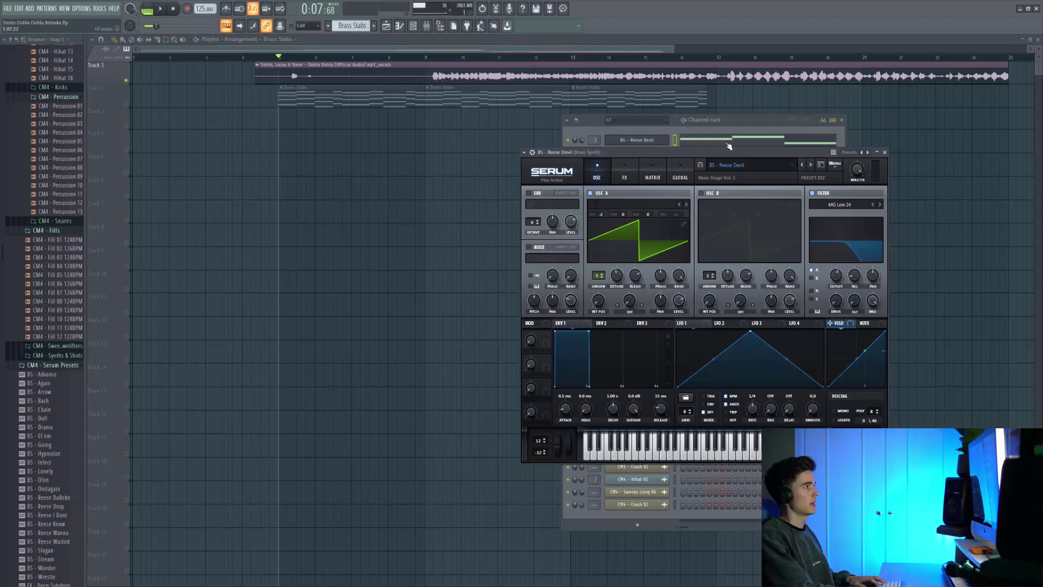
key(F7)
click(146, 10)
key(space)
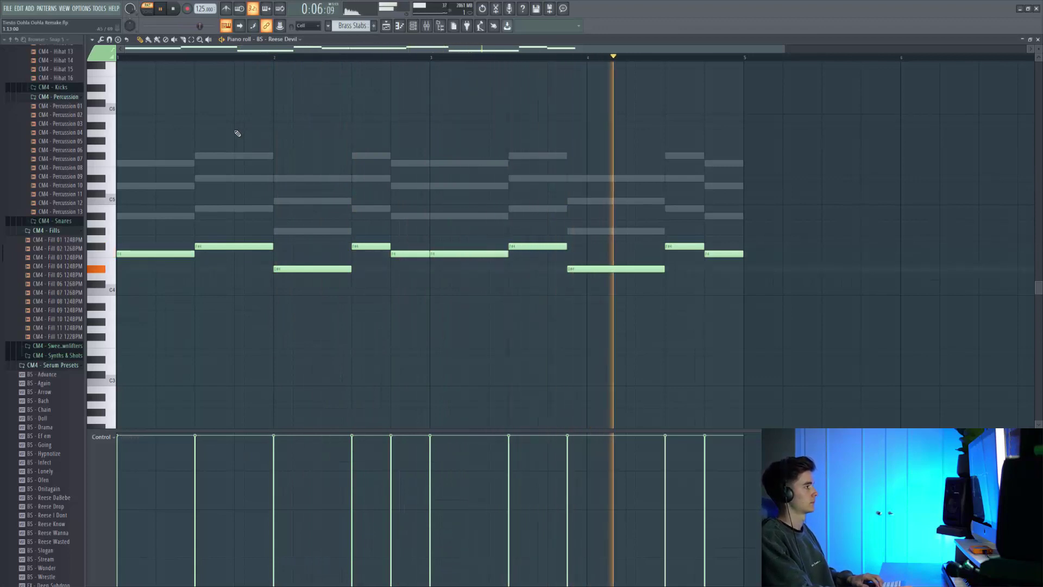
key(space)
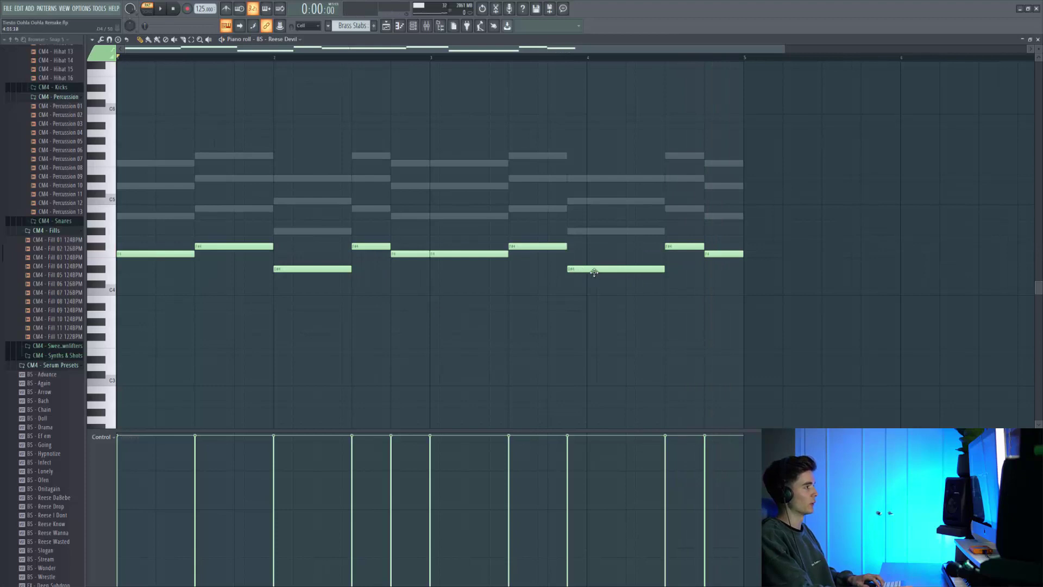
- Show the effects of the SY - Napoleon synth and toggle its distortion while auditioning the sound
click(384, 28)
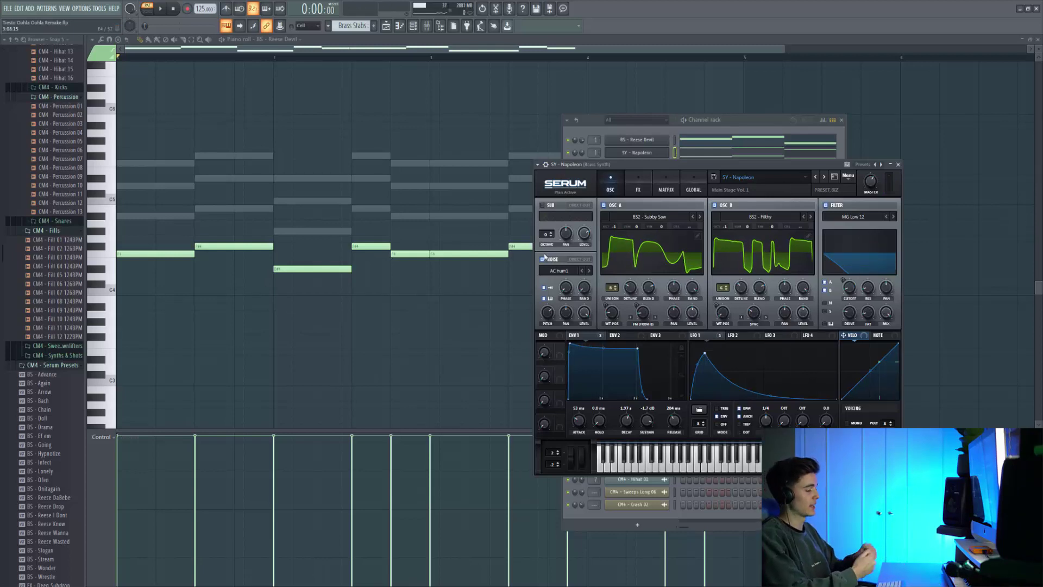
click(638, 185)
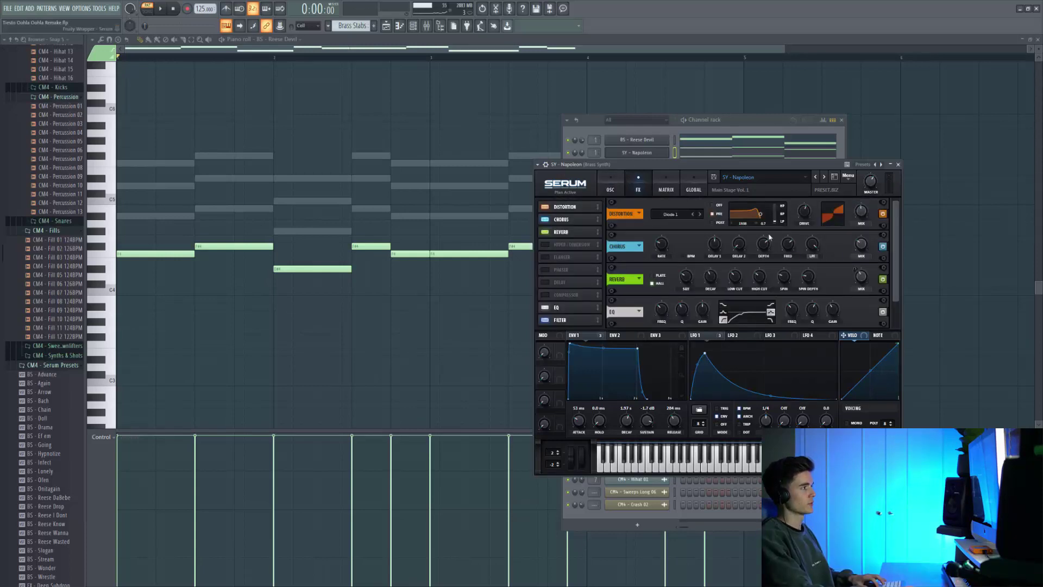
click(883, 214)
key(space)
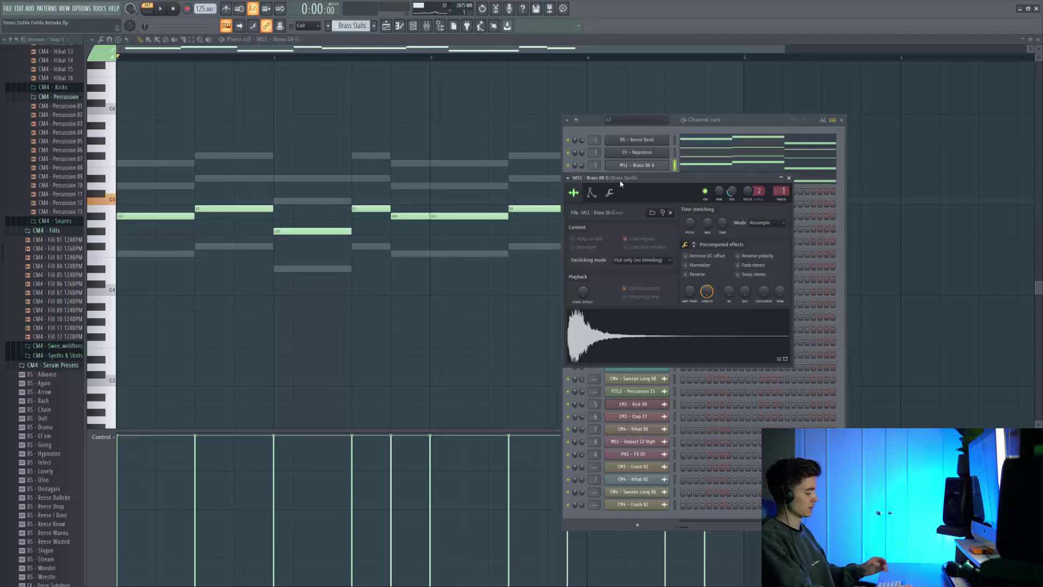
- Audition the MS1 - Brass 06 G layer and the MS1 - Brass 09 D# notes in the piano roll
key(space)
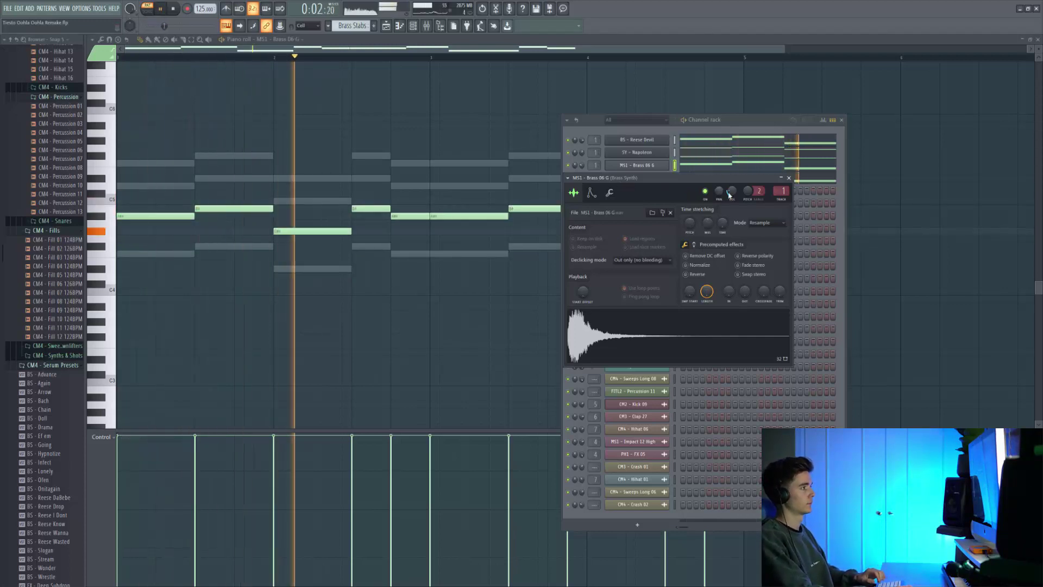
click(706, 191)
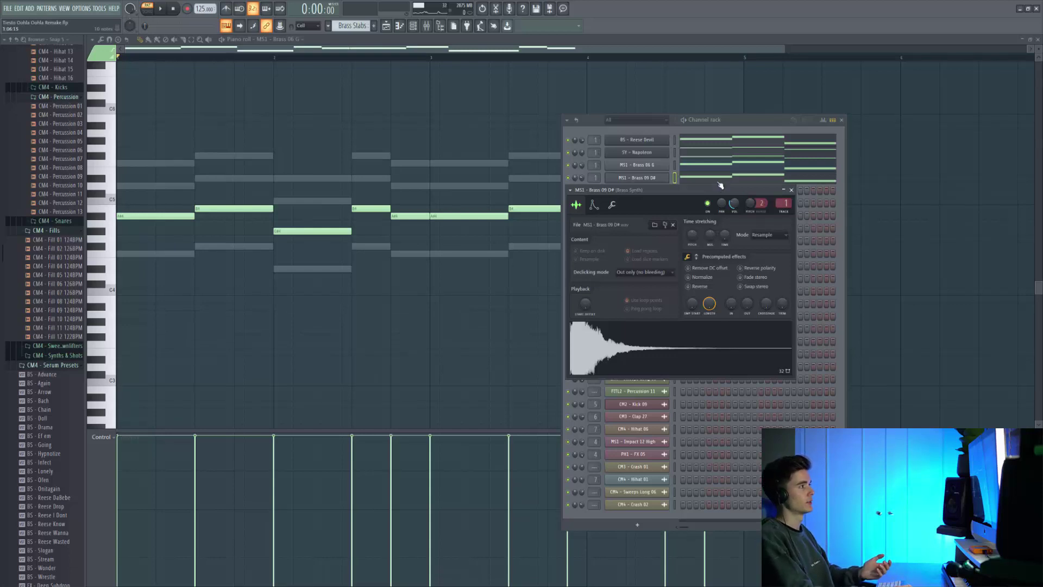
click(699, 180)
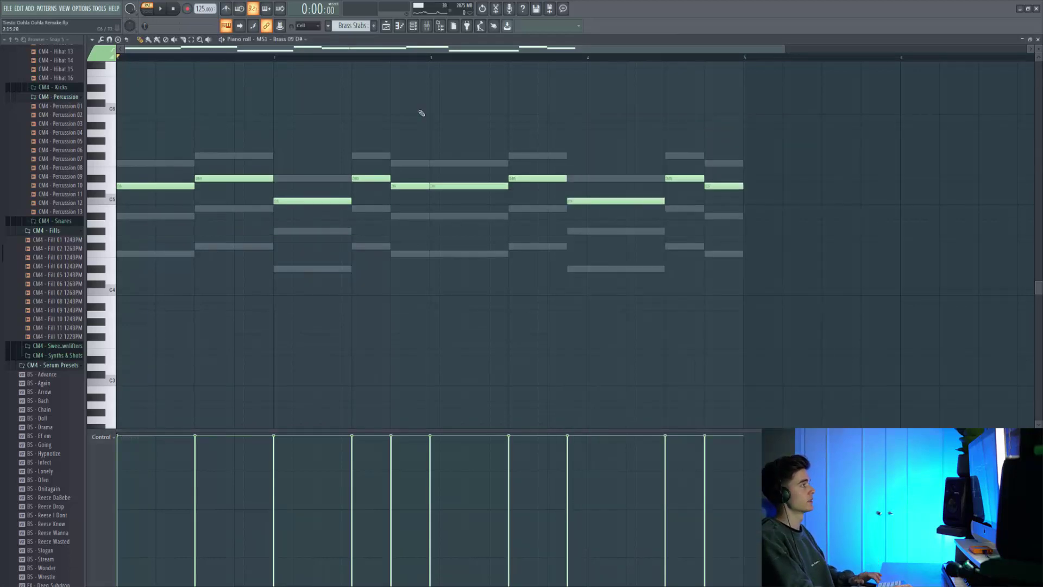
key(space)
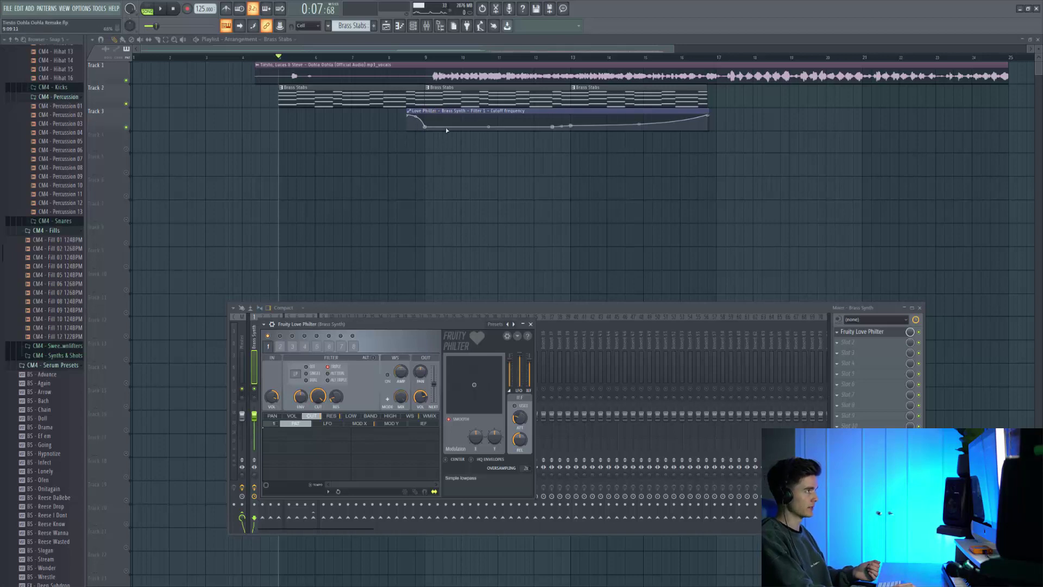
- Play back the Brass Stabs clips in the playlist with the Love Philter cutoff automation
right_click(406, 195)
key(space)
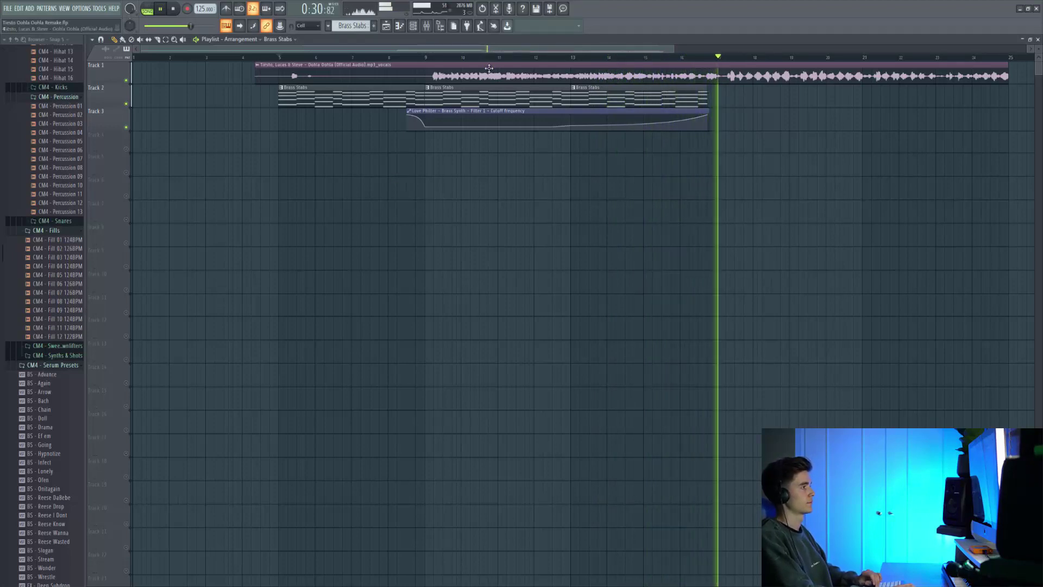
key(space)
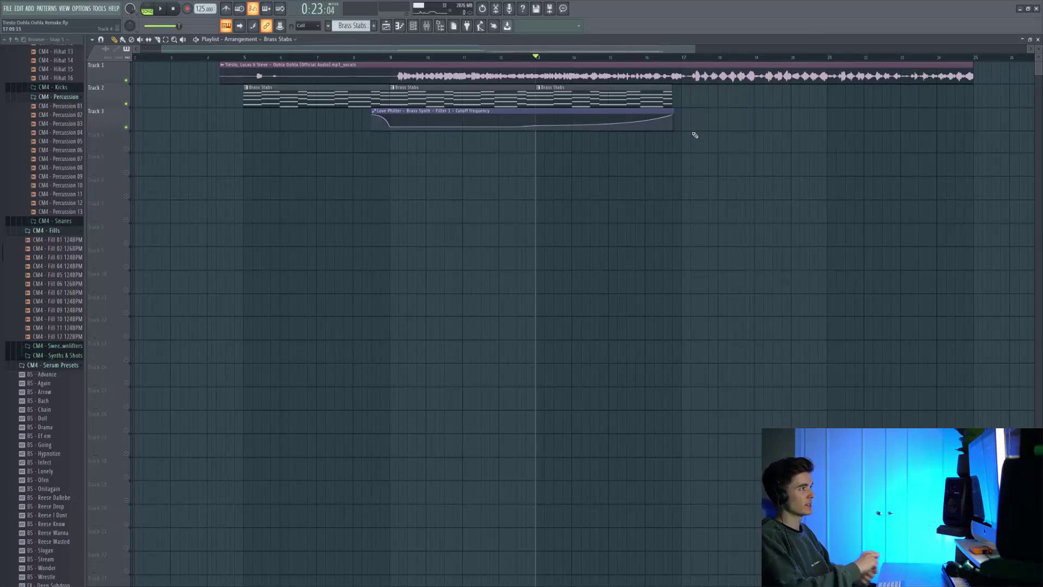
- Play the end of the last Brass Stabs clip from around bar 16 to hear the Brass Synth volume automation
key(space)
click(619, 54)
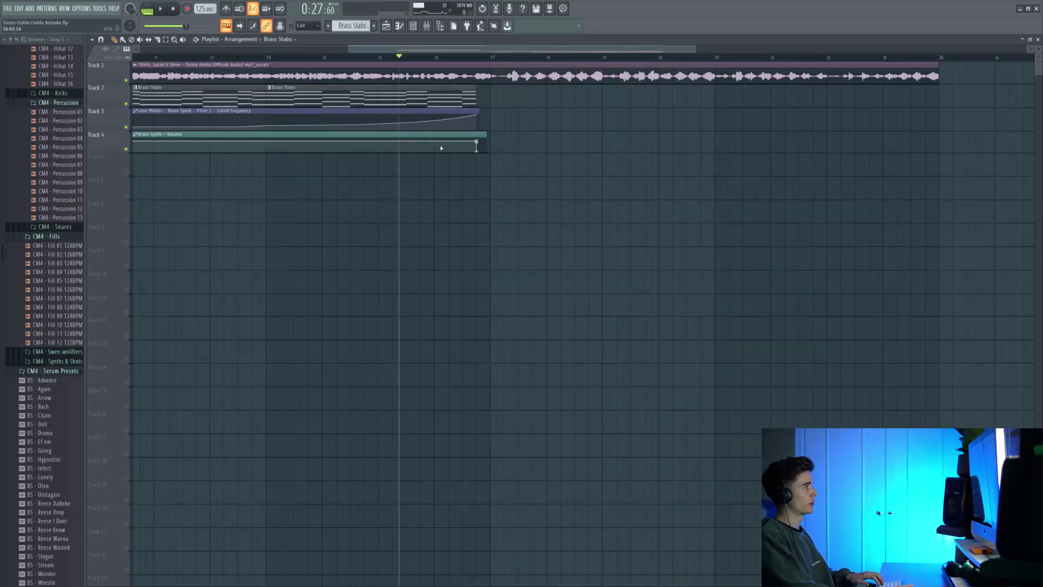
scroll(445, 61, up, 2)
click(440, 58)
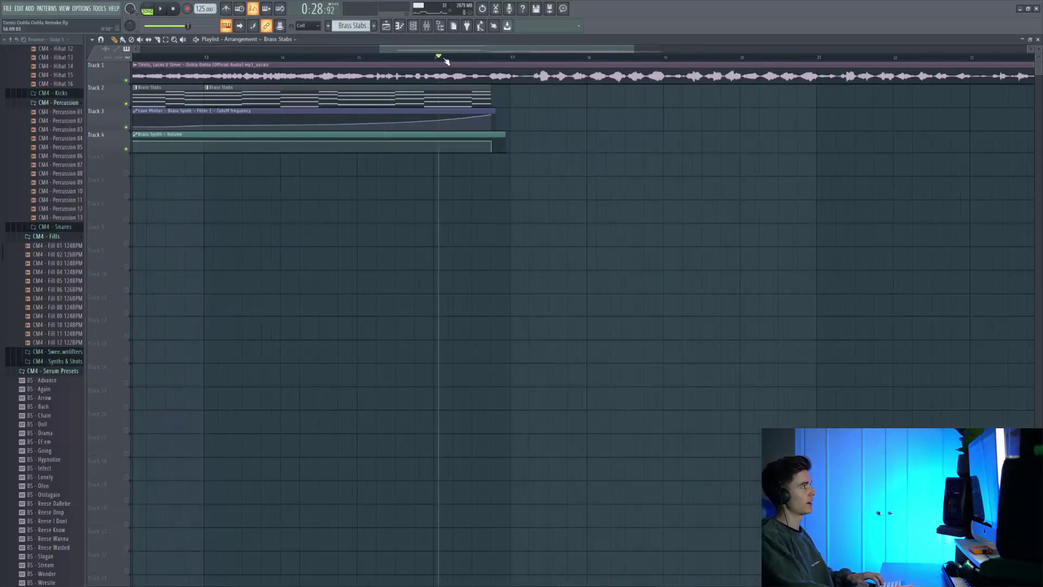
click(438, 58)
key(space)
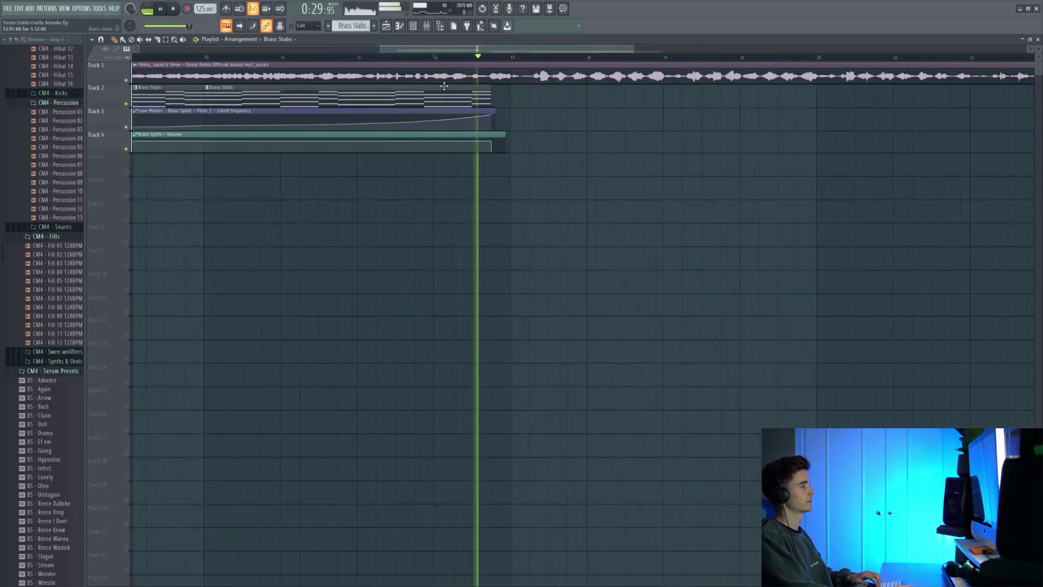
key(space)
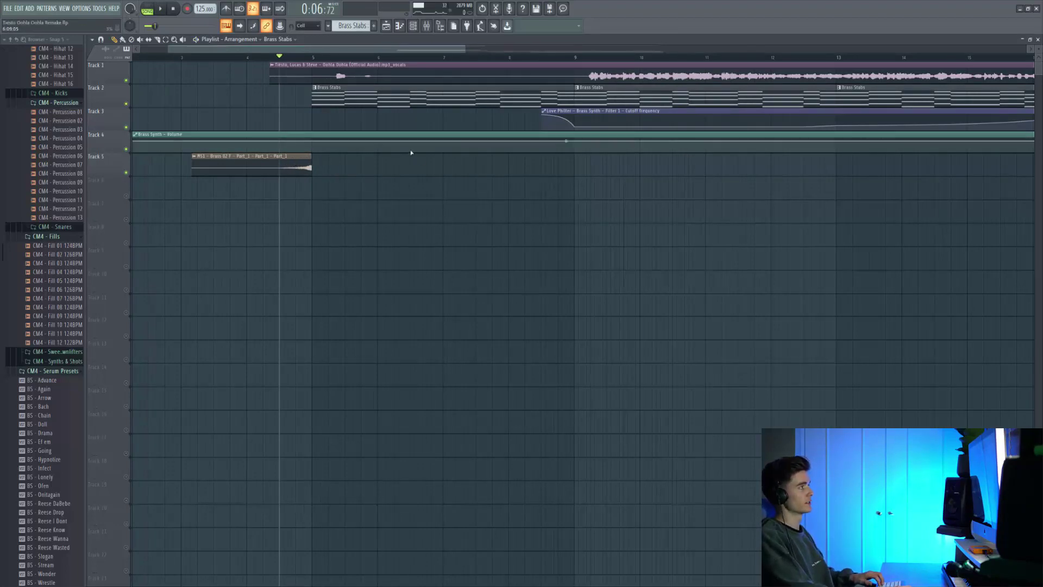
- Audition the brass clip on Track 5 leading into the stabs and the cowbell percussion hits on Track 6
key(space)
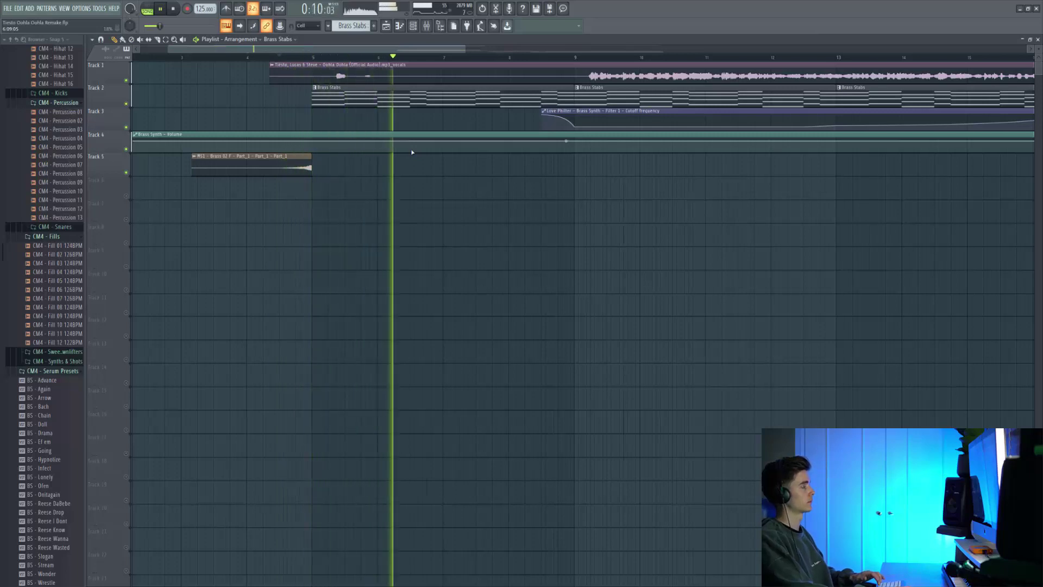
key(space)
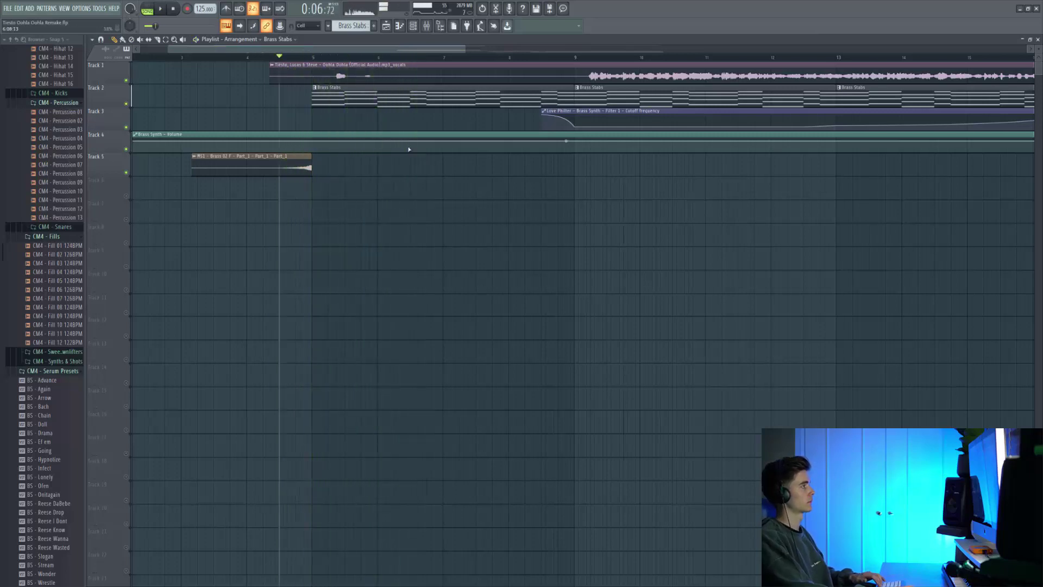
double_click(300, 164)
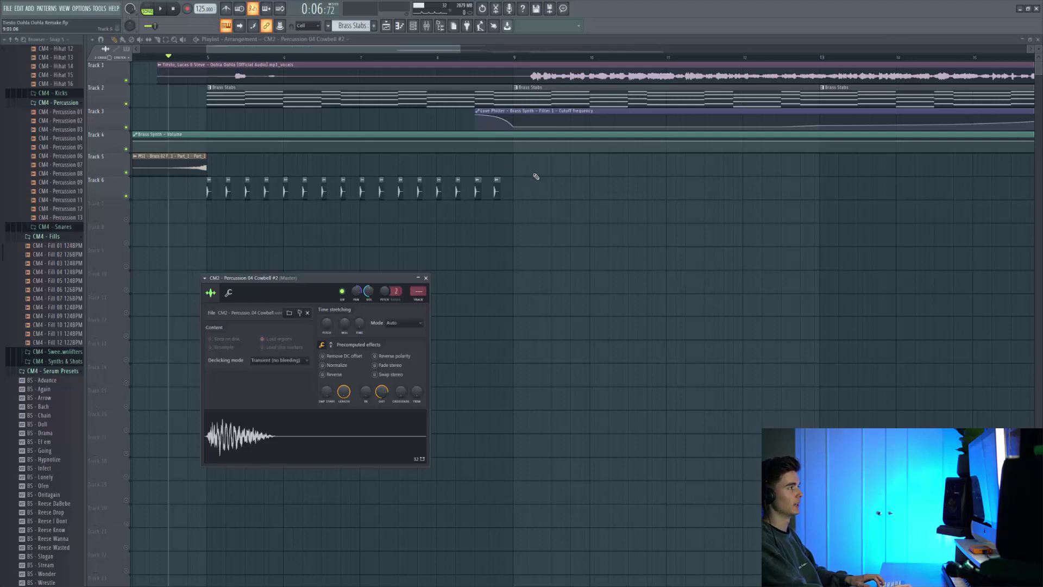
key(space)
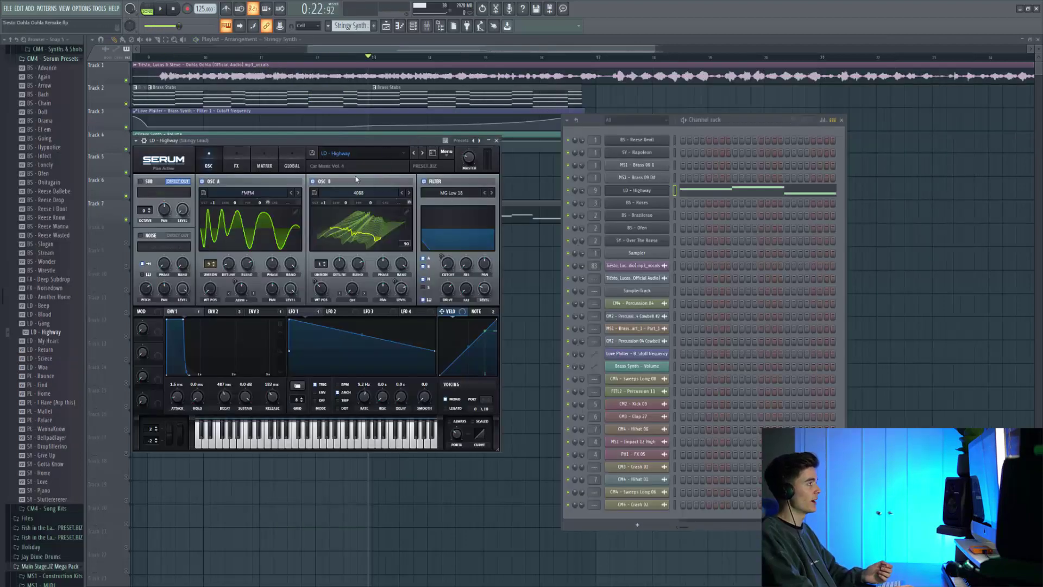
- Inspect the LD - Highway notes in the piano roll and play the Stringy Synth clip on Track 7
click(725, 194)
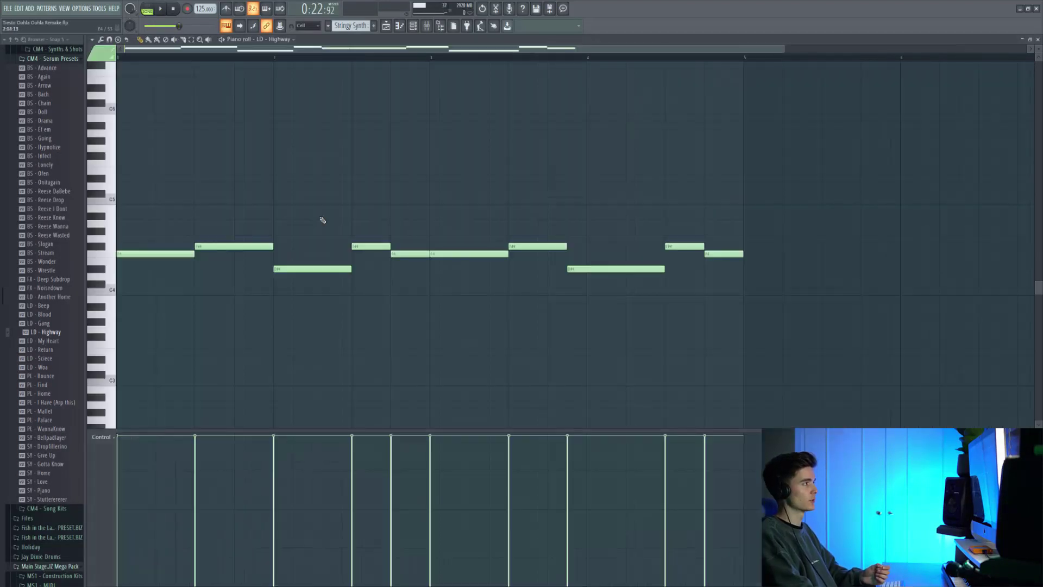
key(F5)
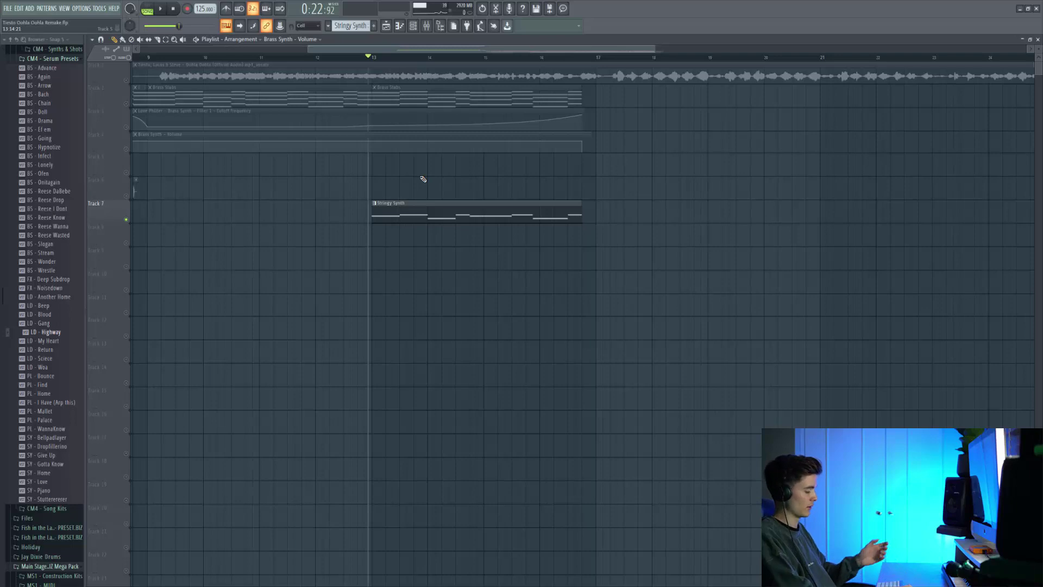
key(space)
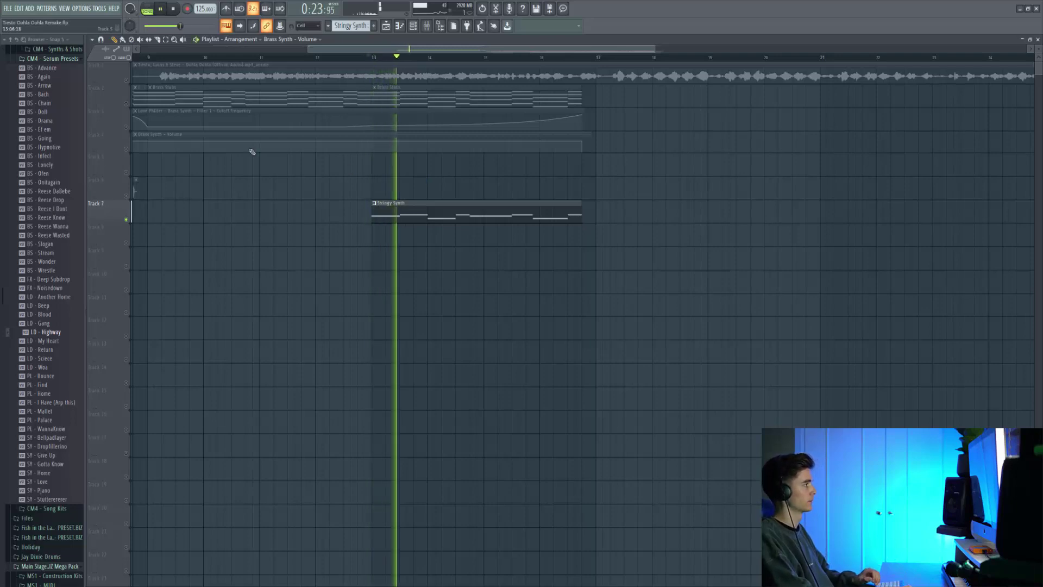
- Unmute Tracks 1 to 6 during playback to hear the Stringy Synth with the rest of the arrangement
click(126, 104)
click(126, 127)
click(126, 149)
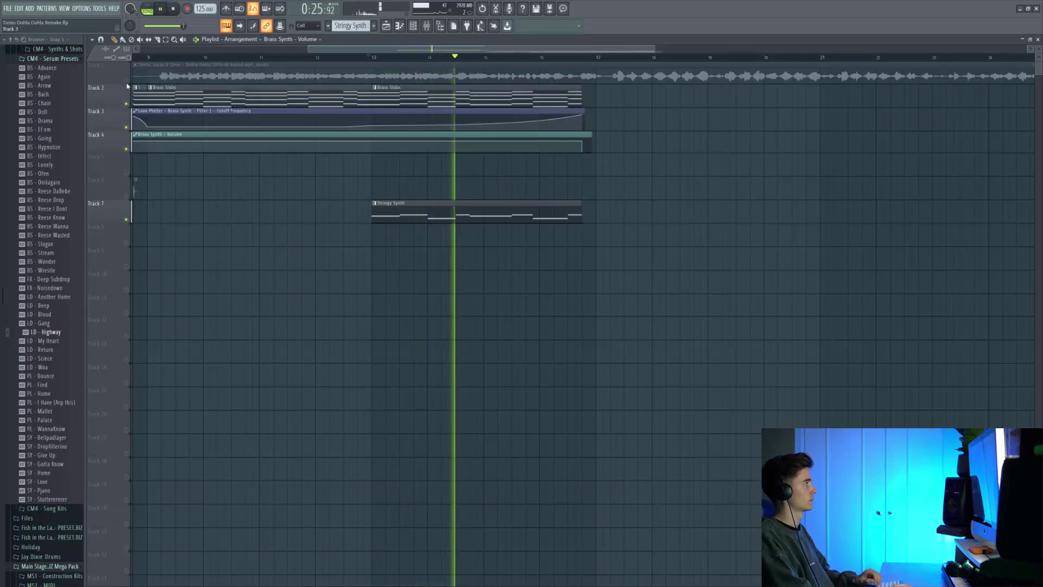
click(126, 81)
click(126, 173)
click(126, 195)
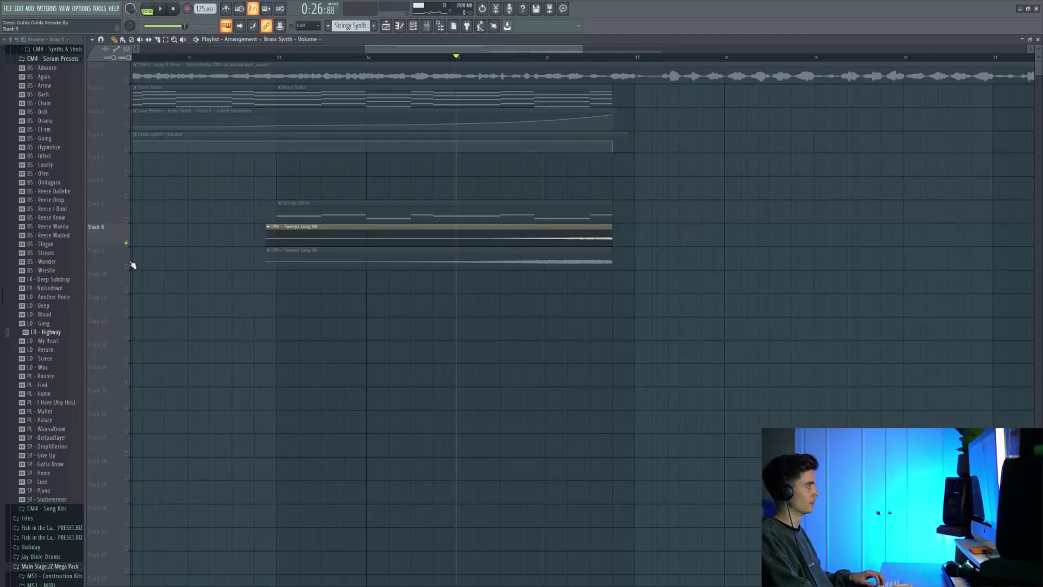
- Audition the two CM4 - Sweeps Long clips on Tracks 8 and 9, and bring back the full mix
key(space)
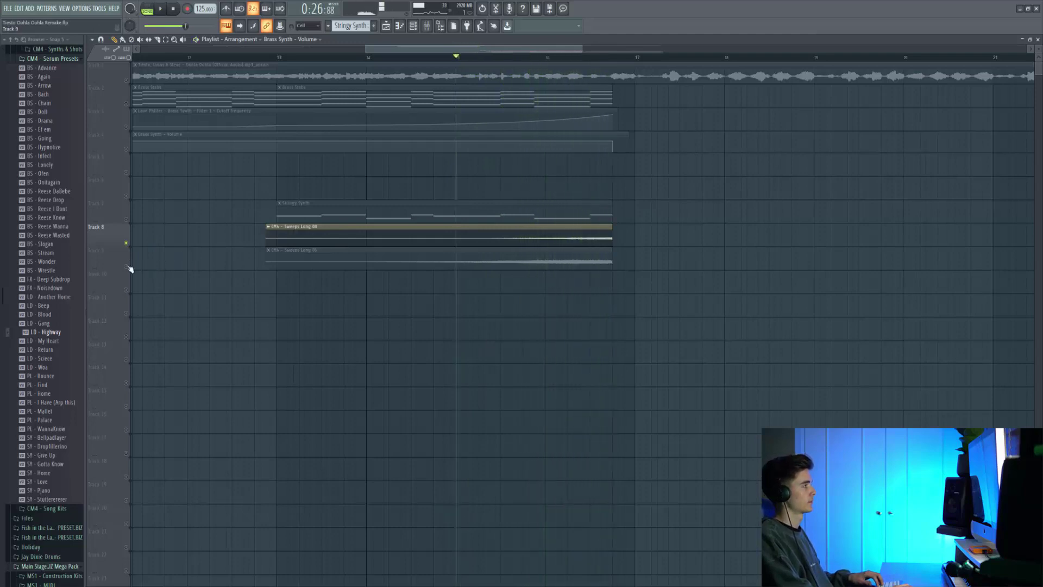
right_click(128, 267)
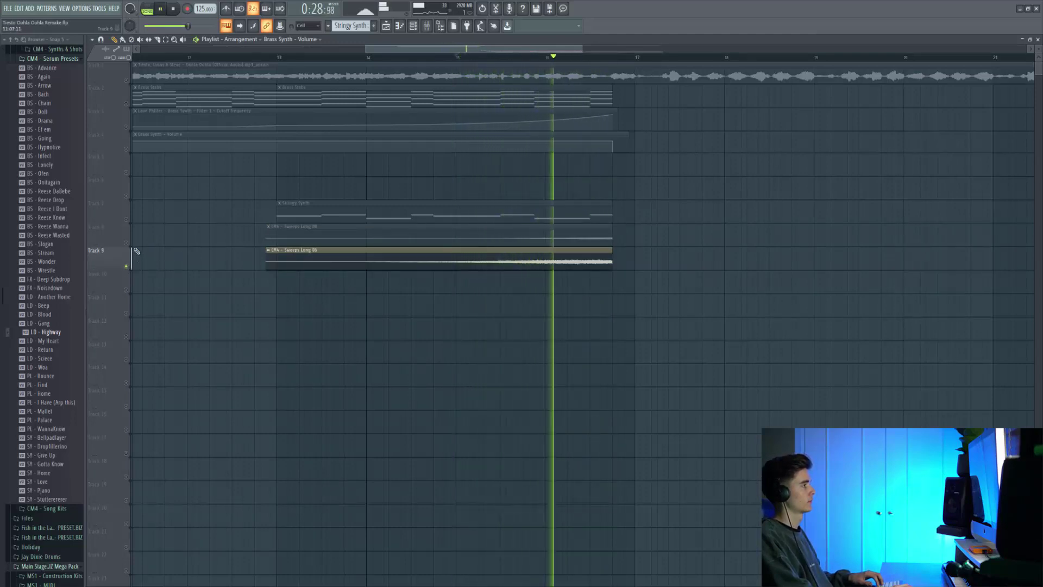
click(127, 243)
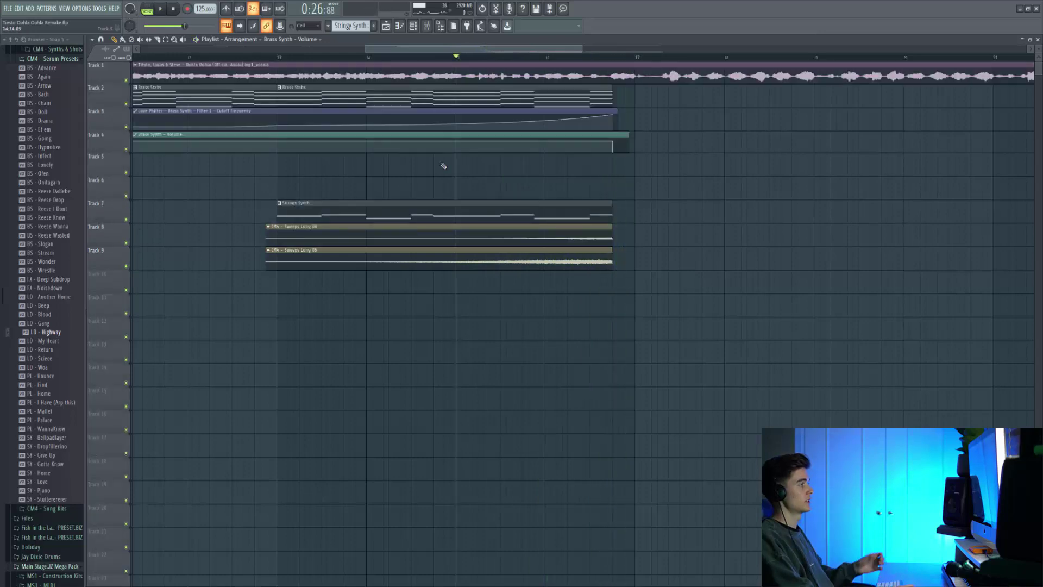
key(space)
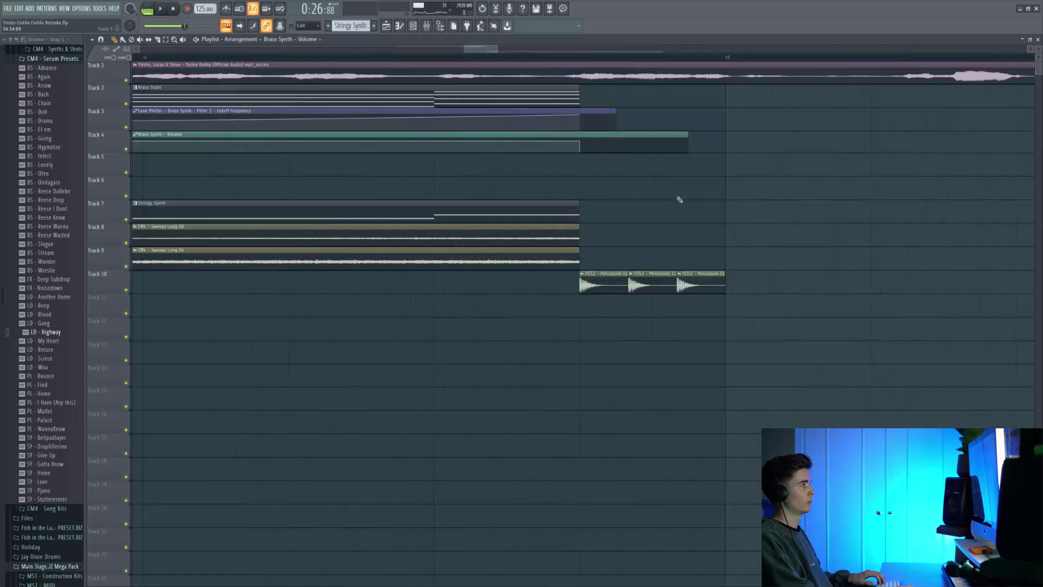
- Solo Track 10 and play its three FITL2 - Percussion 11 hits just before bar 17
click(580, 56)
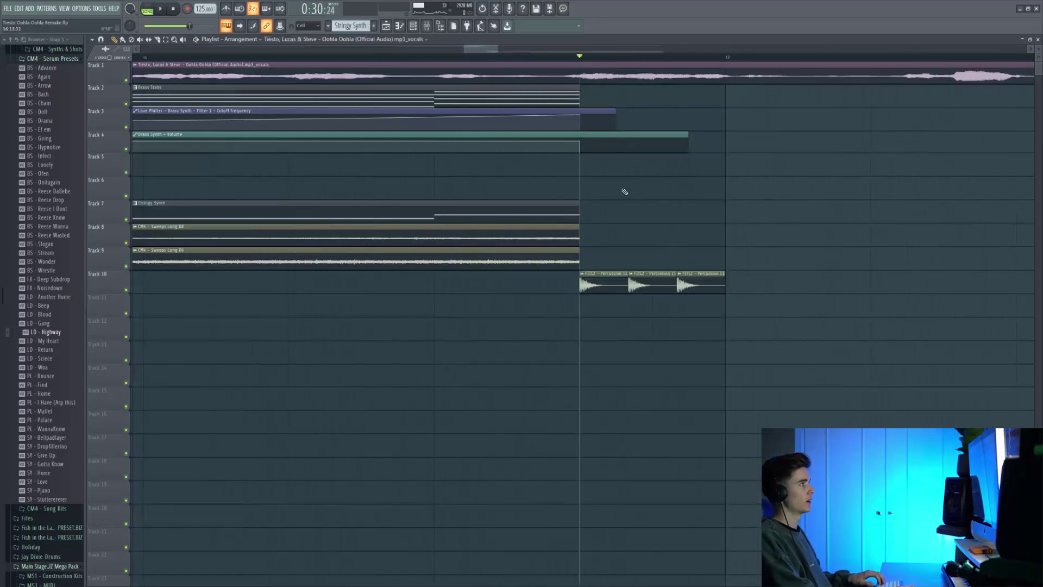
right_click(126, 289)
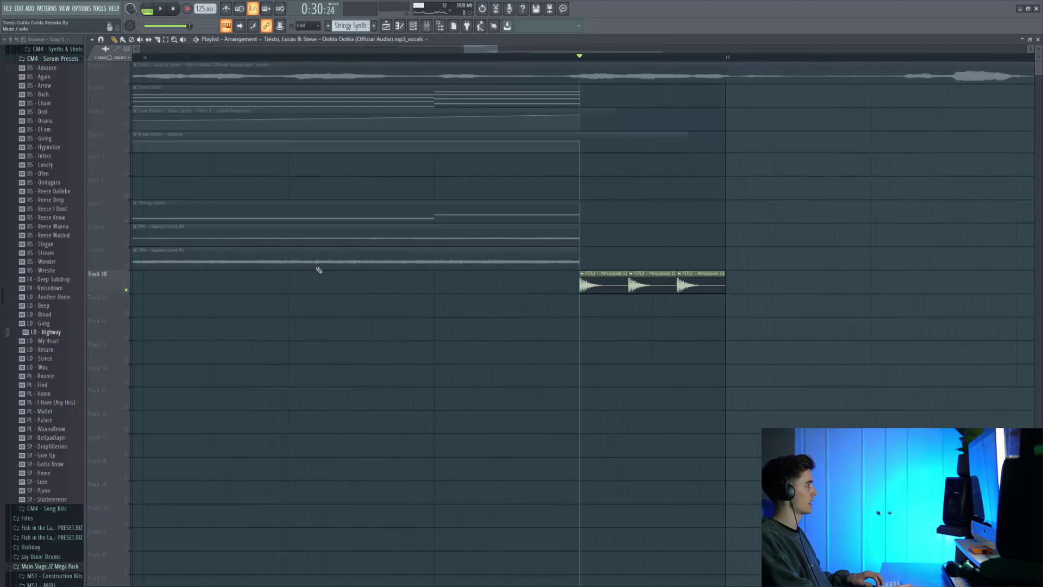
key(space)
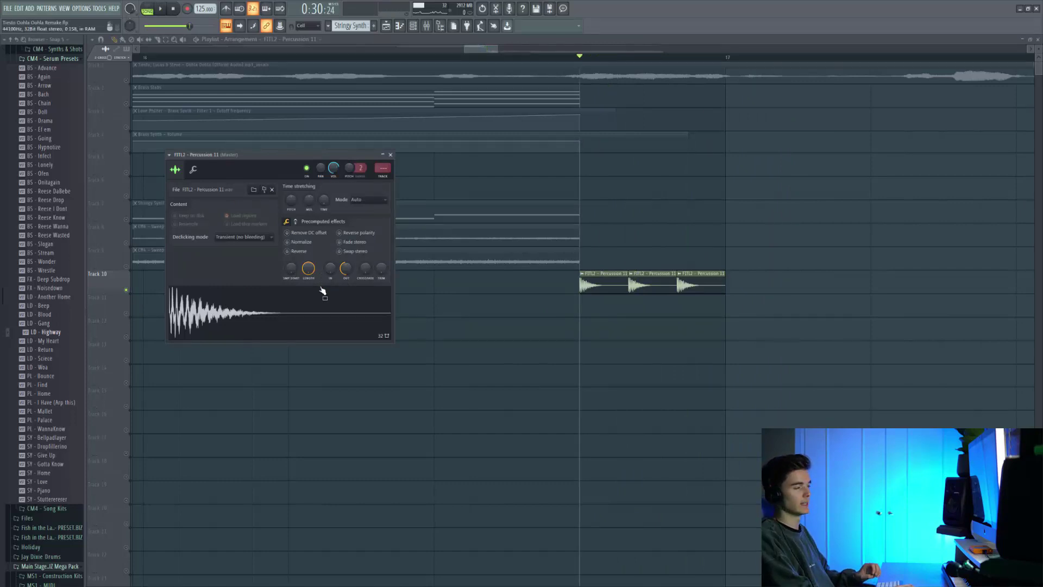
key(Escape)
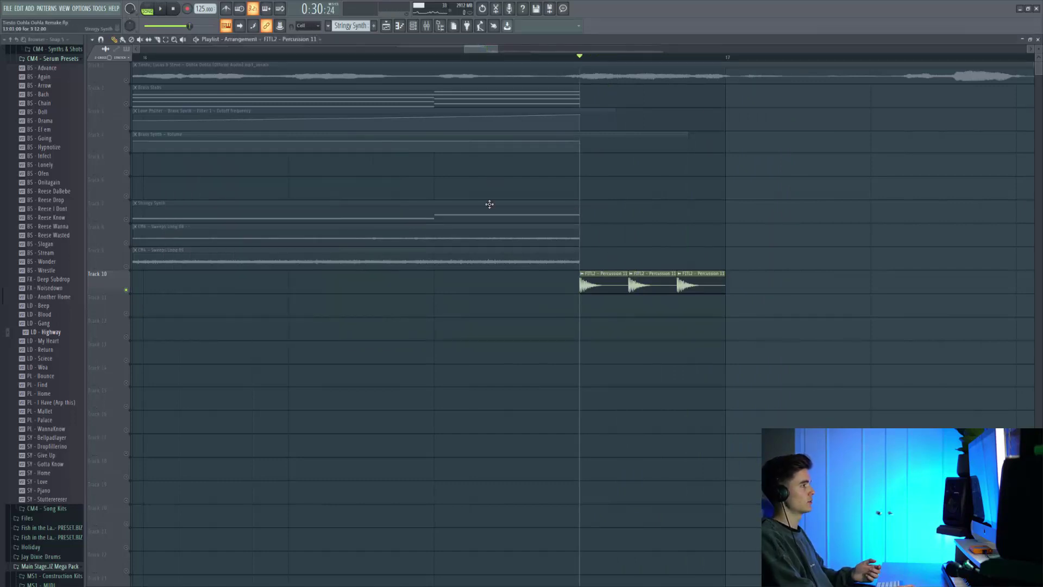
- Switch the playlist snap to 1/3 beat to show the percussion spacing and return it to Cell
click(308, 25)
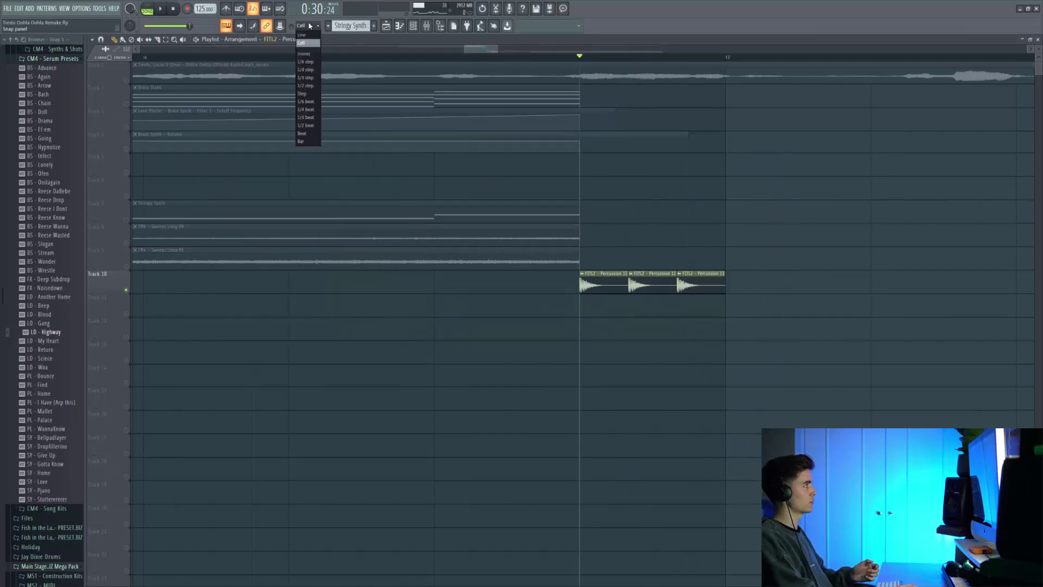
click(308, 117)
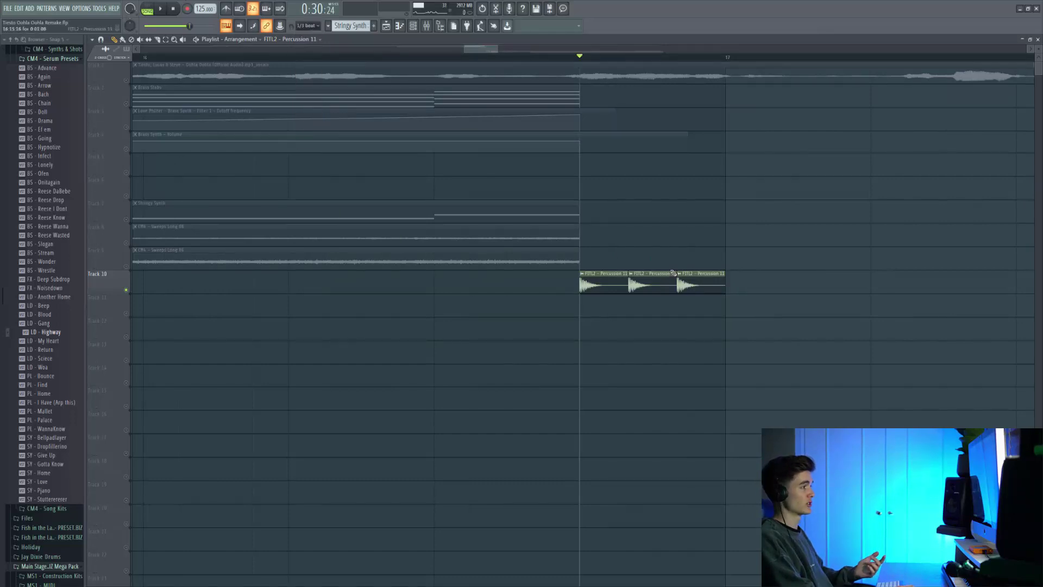
scroll(675, 270, down, 2)
click(308, 26)
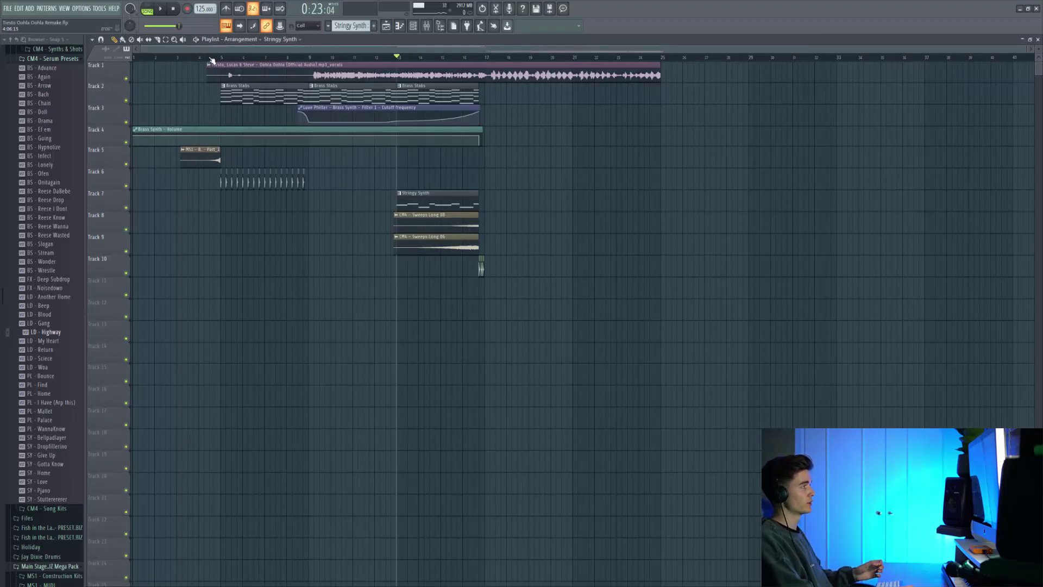
- Play back the full arrangement from bar 4, just before the vocal clip begins
click(209, 57)
click(205, 57)
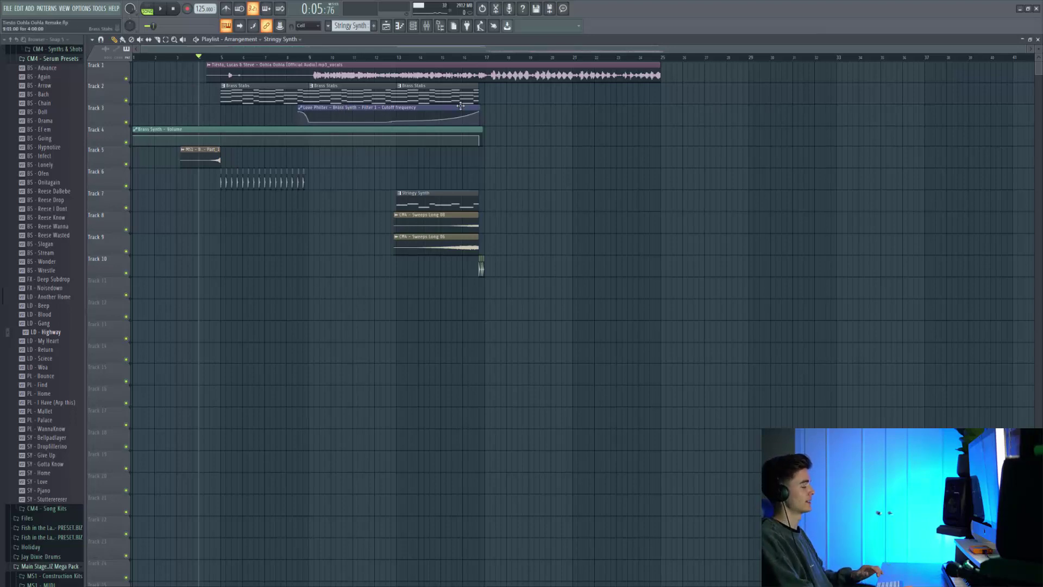
key(space)
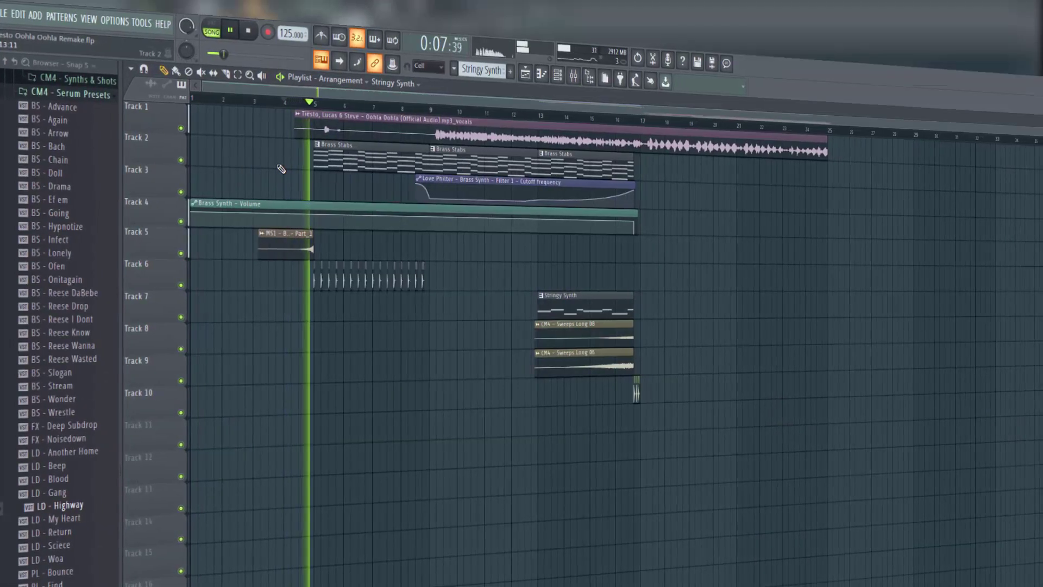